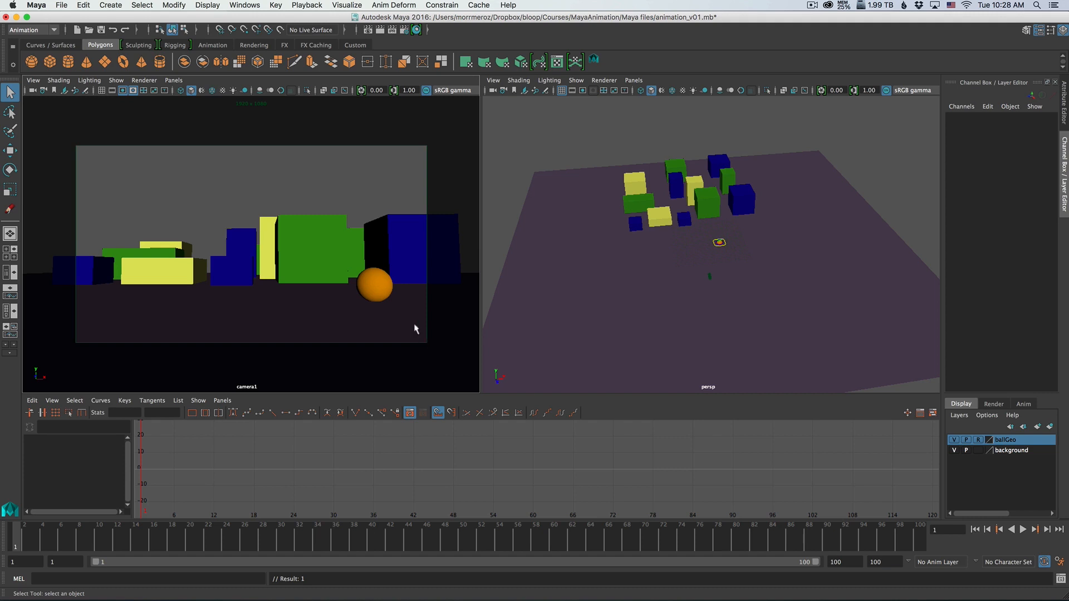
Open the Grease Pencil for the camera1 view and add a sketch frame at frame 1.
{"action": "left_click", "coordinate": [85, 91]}
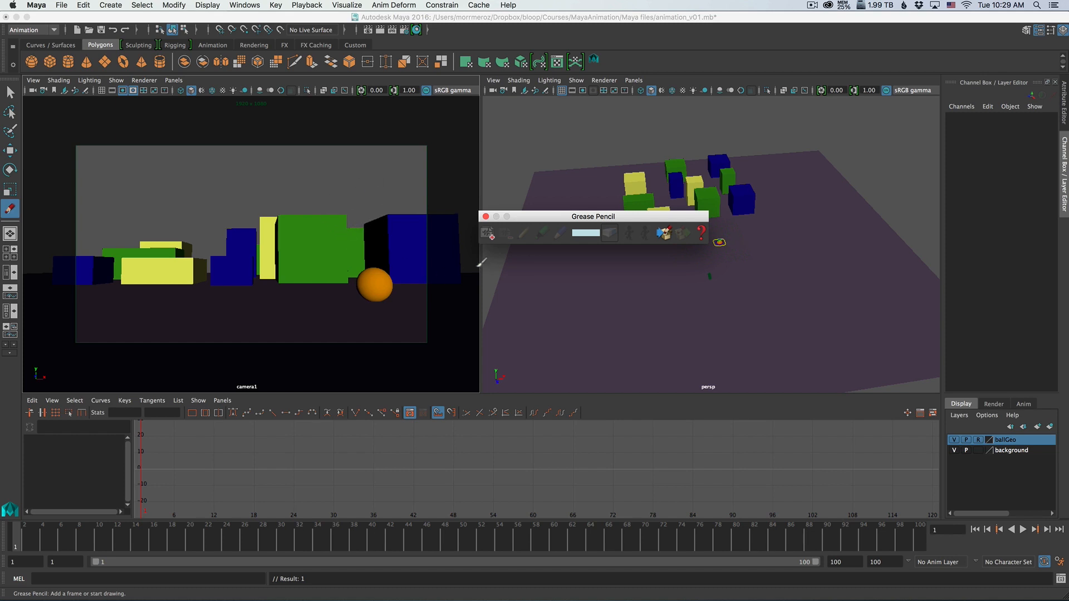
{"action": "left_click", "coordinate": [487, 234]}
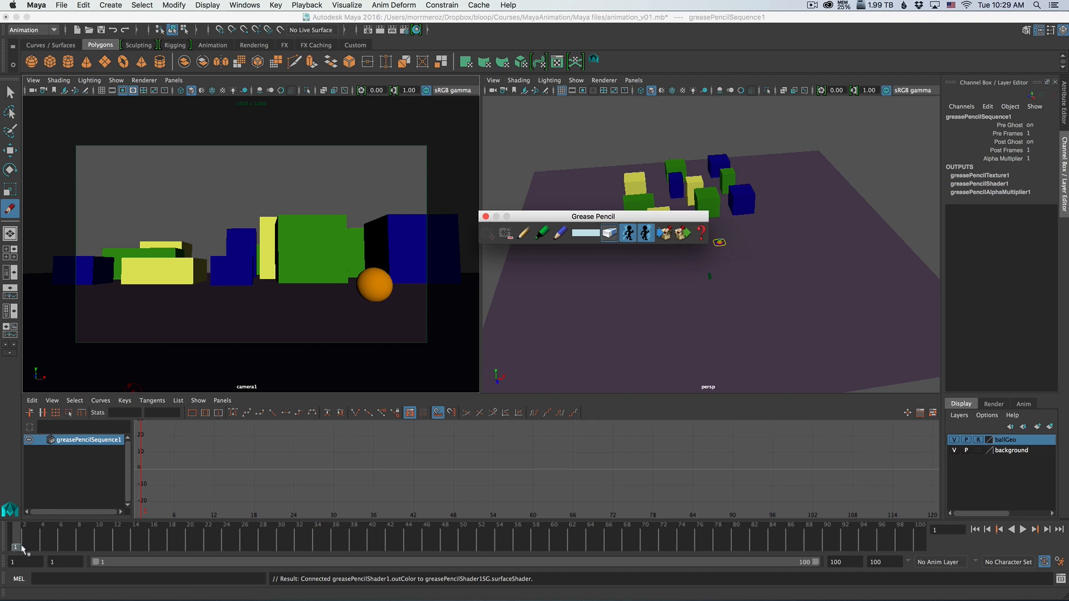
{"action": "mouse_move", "coordinate": [20, 534]}
{"action": "left_mouse_down"}
{"action": "mouse_move", "coordinate": [53, 532]}
{"action": "mouse_move", "coordinate": [19, 547]}
{"action": "left_mouse_up"}
{"action": "left_click", "coordinate": [116, 80]}
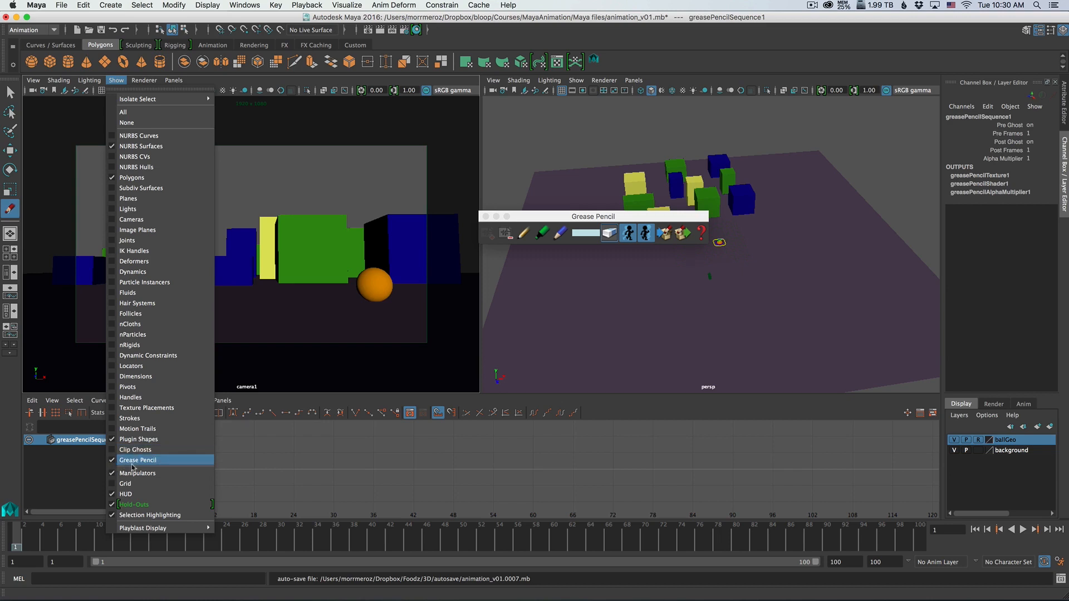
With the pencil, outline the orange ball on frame 1 and sketch it squashed flat on the ground on frame 7.
{"action": "left_click", "coordinate": [524, 232]}
{"action": "mouse_move", "coordinate": [369, 296]}
{"action": "left_mouse_down"}
{"action": "mouse_move", "coordinate": [385, 274]}
{"action": "mouse_move", "coordinate": [357, 287]}
{"action": "mouse_move", "coordinate": [375, 301]}
{"action": "mouse_move", "coordinate": [374, 266]}
{"action": "left_mouse_up"}
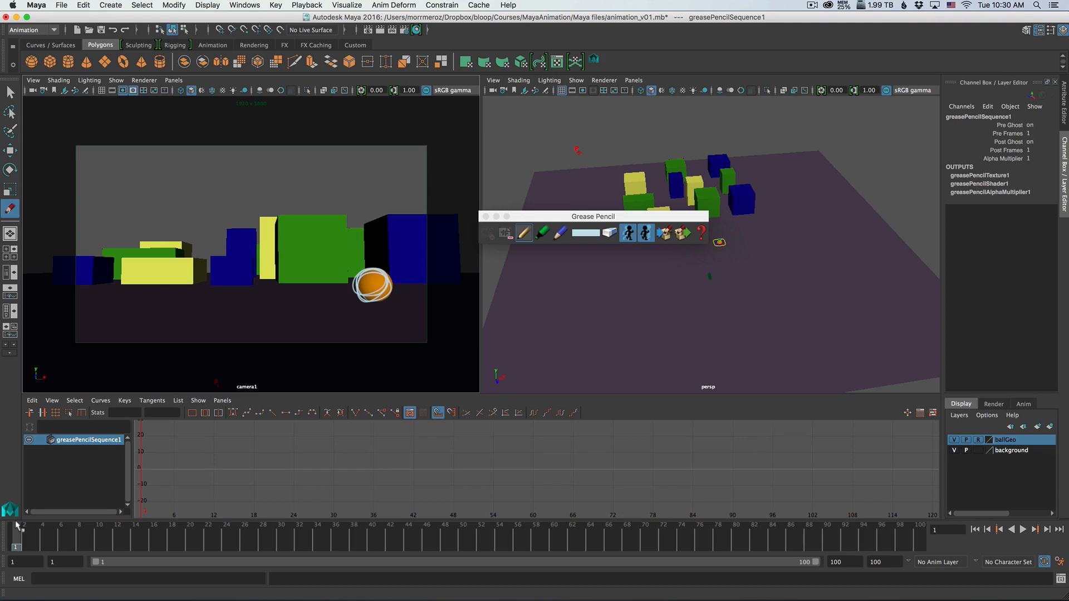
{"action": "left_click_drag", "start_coordinate": [18, 538], "coordinate": [69, 537]}
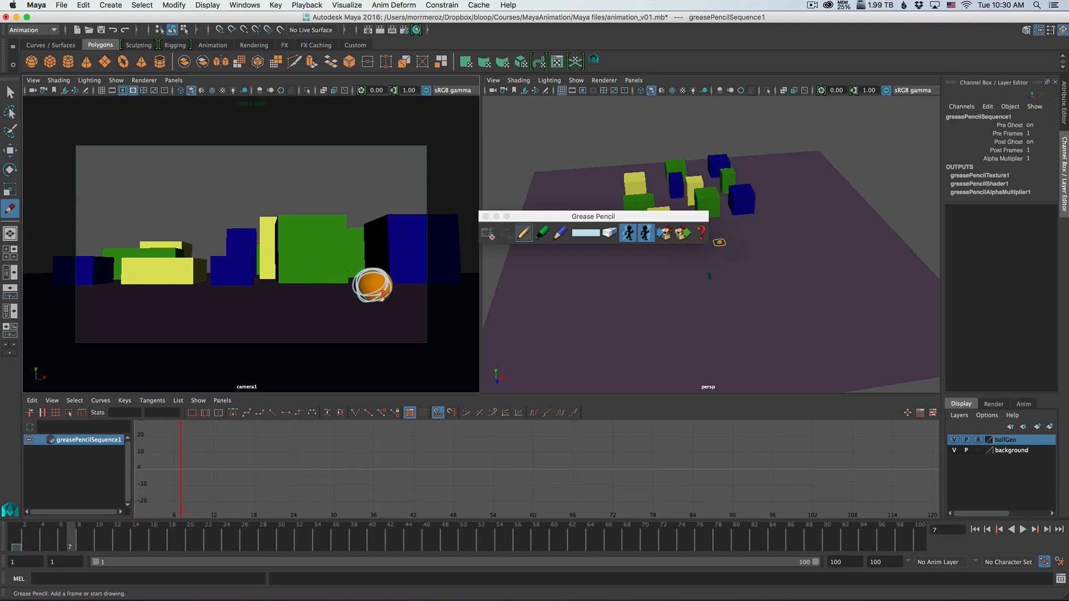
{"action": "mouse_move", "coordinate": [383, 291]}
{"action": "left_mouse_down"}
{"action": "mouse_move", "coordinate": [383, 280]}
{"action": "mouse_move", "coordinate": [367, 282]}
{"action": "mouse_move", "coordinate": [373, 294]}
{"action": "mouse_move", "coordinate": [390, 282]}
{"action": "mouse_move", "coordinate": [384, 292]}
{"action": "mouse_move", "coordinate": [342, 291]}
{"action": "mouse_move", "coordinate": [398, 284]}
{"action": "mouse_move", "coordinate": [374, 279]}
{"action": "mouse_move", "coordinate": [384, 287]}
{"action": "mouse_move", "coordinate": [372, 298]}
{"action": "left_mouse_up"}
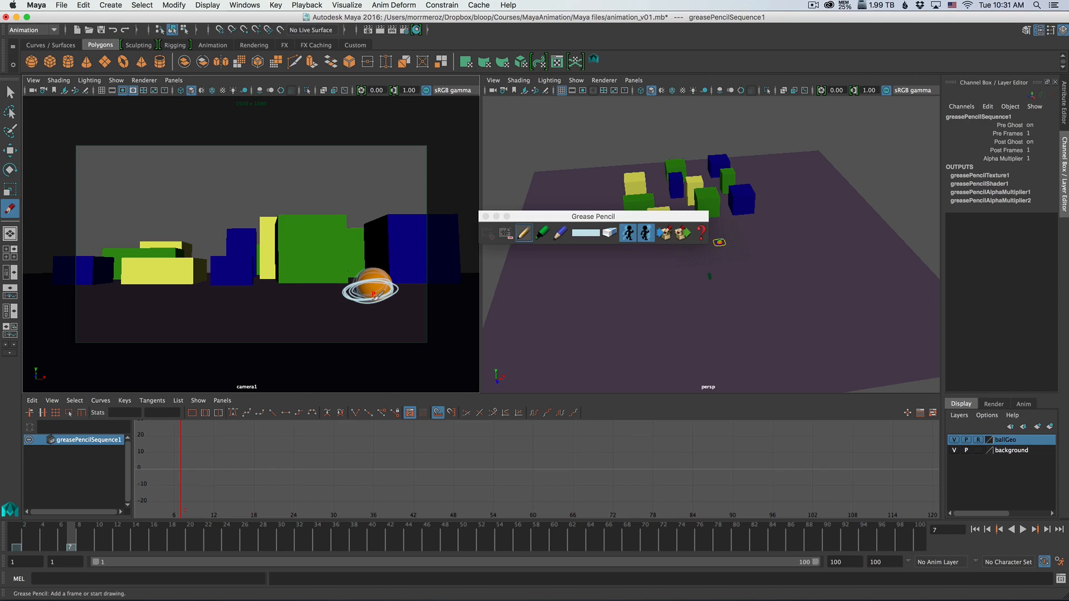
Sketch the ball's rise and arc over the blocks on frames 14, 20, 26 and 32, stretched on takeoff and rounder past the peak.
{"action": "left_click_drag", "start_coordinate": [78, 536], "coordinate": [135, 547]}
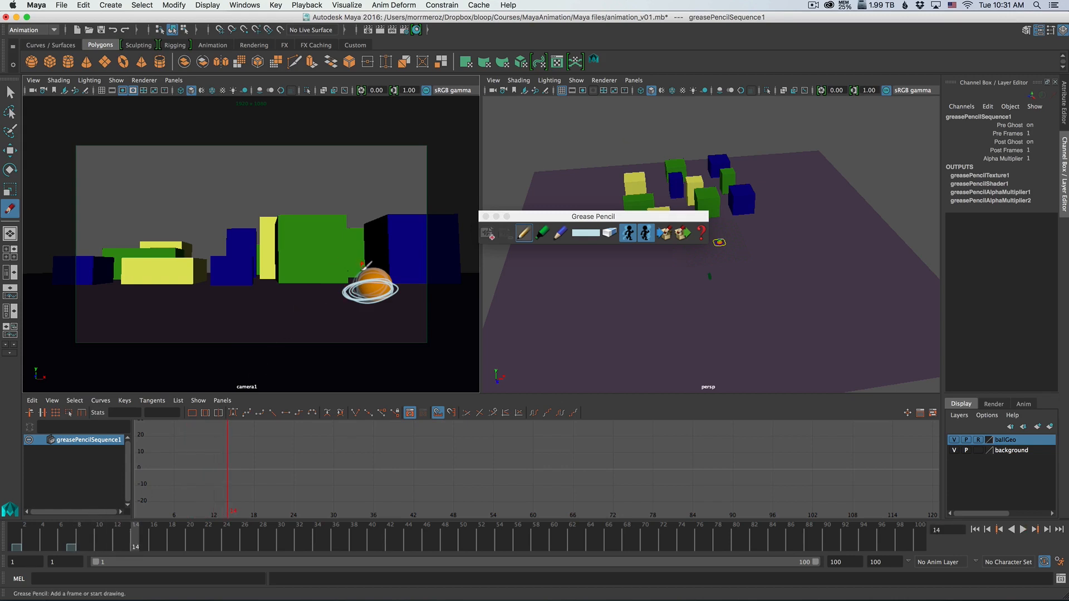
{"action": "mouse_move", "coordinate": [365, 248]}
{"action": "left_mouse_down"}
{"action": "mouse_move", "coordinate": [344, 233]}
{"action": "mouse_move", "coordinate": [359, 261]}
{"action": "left_mouse_up"}
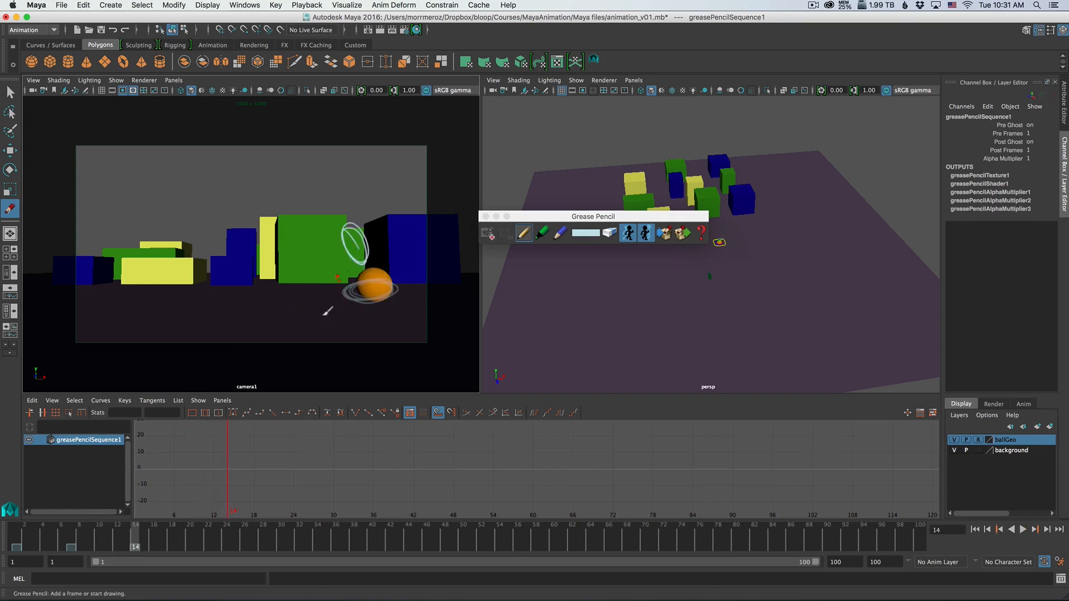
{"action": "left_click_drag", "start_coordinate": [152, 537], "coordinate": [190, 537]}
{"action": "mouse_move", "coordinate": [325, 209]}
{"action": "left_mouse_down"}
{"action": "mouse_move", "coordinate": [312, 192]}
{"action": "mouse_move", "coordinate": [304, 205]}
{"action": "left_mouse_up"}
{"action": "left_click_drag", "start_coordinate": [229, 537], "coordinate": [245, 537]}
{"action": "mouse_move", "coordinate": [304, 205]}
{"action": "left_mouse_down"}
{"action": "mouse_move", "coordinate": [321, 192]}
{"action": "mouse_move", "coordinate": [275, 195]}
{"action": "mouse_move", "coordinate": [318, 198]}
{"action": "mouse_move", "coordinate": [295, 192]}
{"action": "left_mouse_up"}
{"action": "left_click_drag", "start_coordinate": [245, 537], "coordinate": [299, 536]}
{"action": "left_click_drag", "start_coordinate": [274, 215], "coordinate": [284, 209]}
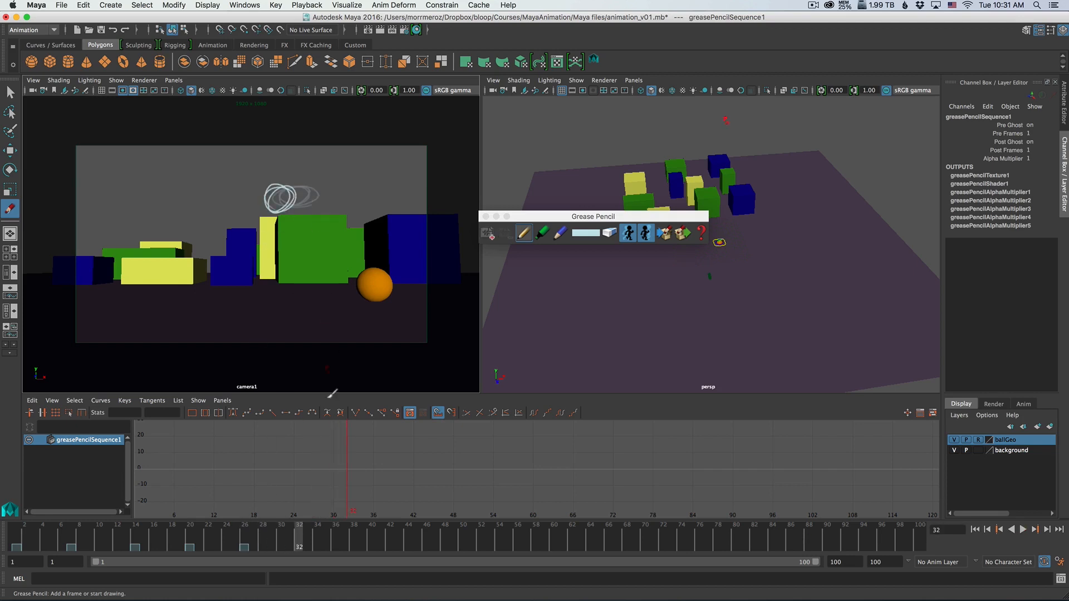
Sketch the ball falling stretched on frames 37 and 41, squashed on landing at frame 44 and round again at frame 48.
{"action": "left_click_drag", "start_coordinate": [330, 536], "coordinate": [345, 537]}
{"action": "mouse_move", "coordinate": [252, 244]}
{"action": "left_mouse_down"}
{"action": "mouse_move", "coordinate": [275, 214]}
{"action": "mouse_move", "coordinate": [255, 234]}
{"action": "left_mouse_up"}
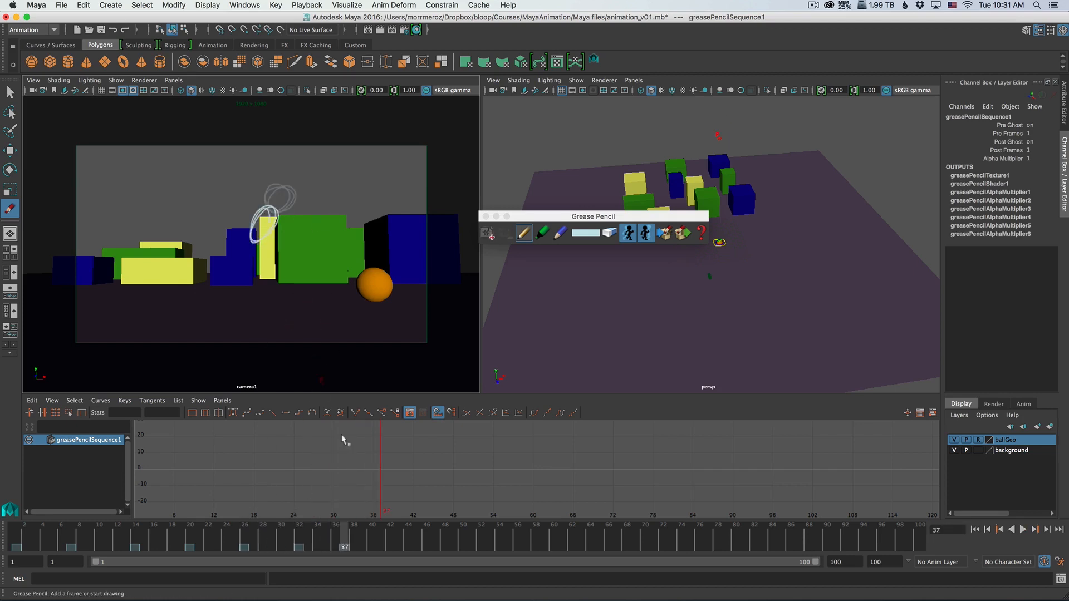
{"action": "left_click_drag", "start_coordinate": [344, 537], "coordinate": [380, 536]}
{"action": "left_click_drag", "start_coordinate": [241, 289], "coordinate": [238, 300]}
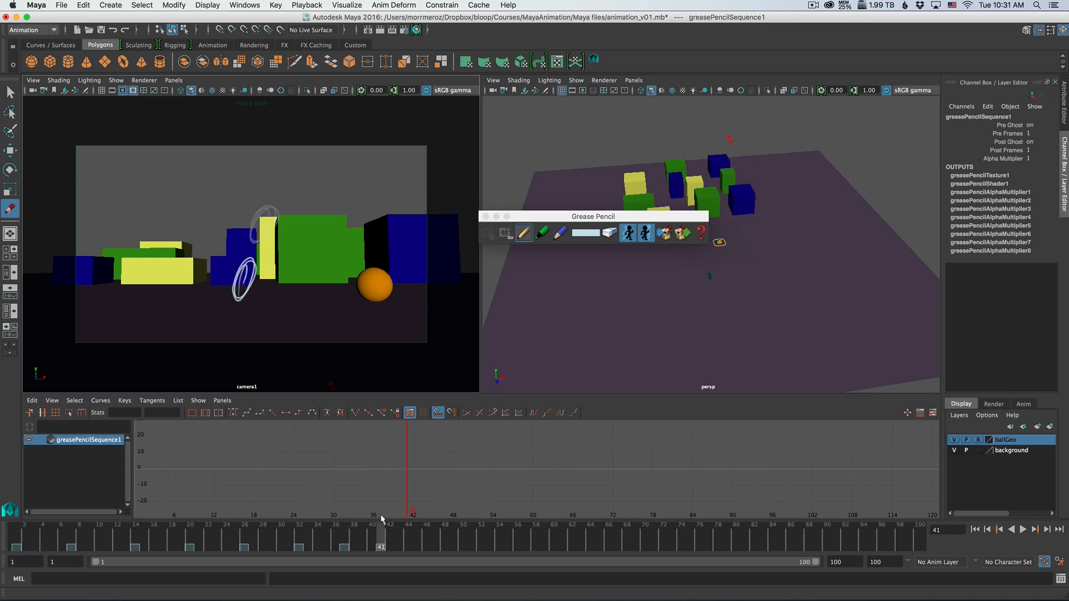
{"action": "left_click_drag", "start_coordinate": [381, 537], "coordinate": [408, 540]}
{"action": "left_click_drag", "start_coordinate": [238, 302], "coordinate": [218, 298]}
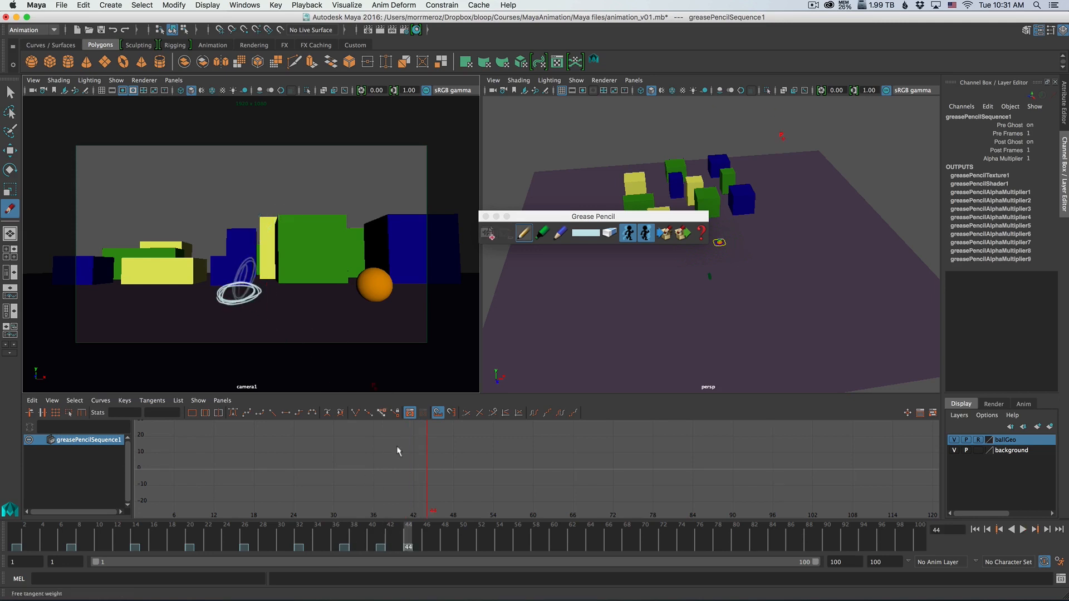
{"action": "left_click_drag", "start_coordinate": [408, 540], "coordinate": [444, 541]}
{"action": "left_click_drag", "start_coordinate": [239, 294], "coordinate": [225, 294]}
Play back the sketched bounce from frame 1 to review its timing.
{"action": "mouse_move", "coordinate": [439, 535]}
{"action": "left_mouse_down"}
{"action": "mouse_move", "coordinate": [290, 513]}
{"action": "mouse_move", "coordinate": [2, 524]}
{"action": "left_mouse_up"}
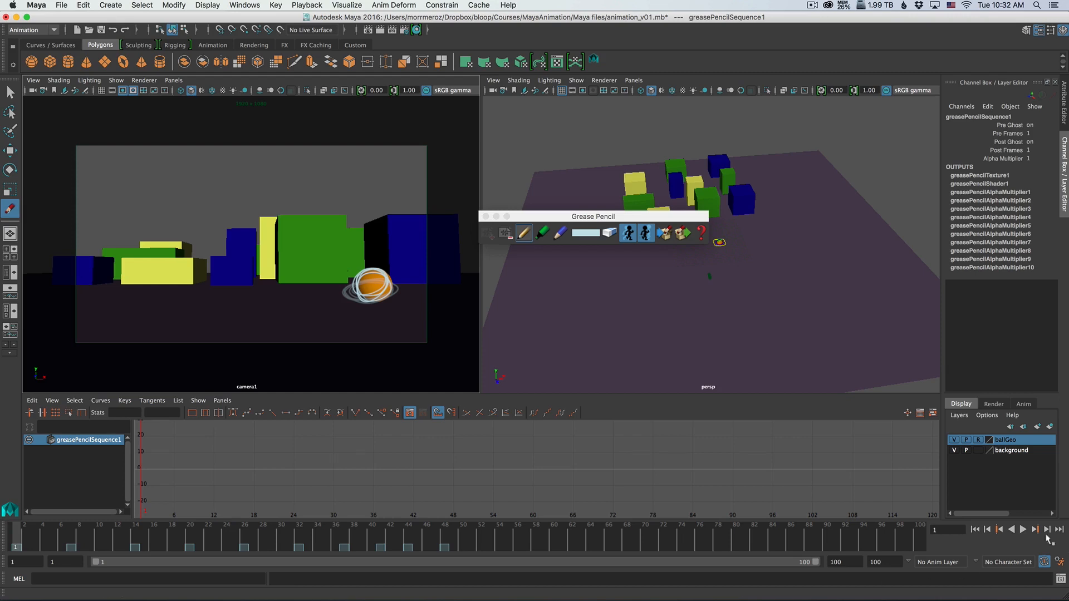
{"action": "left_click", "coordinate": [1023, 530]}
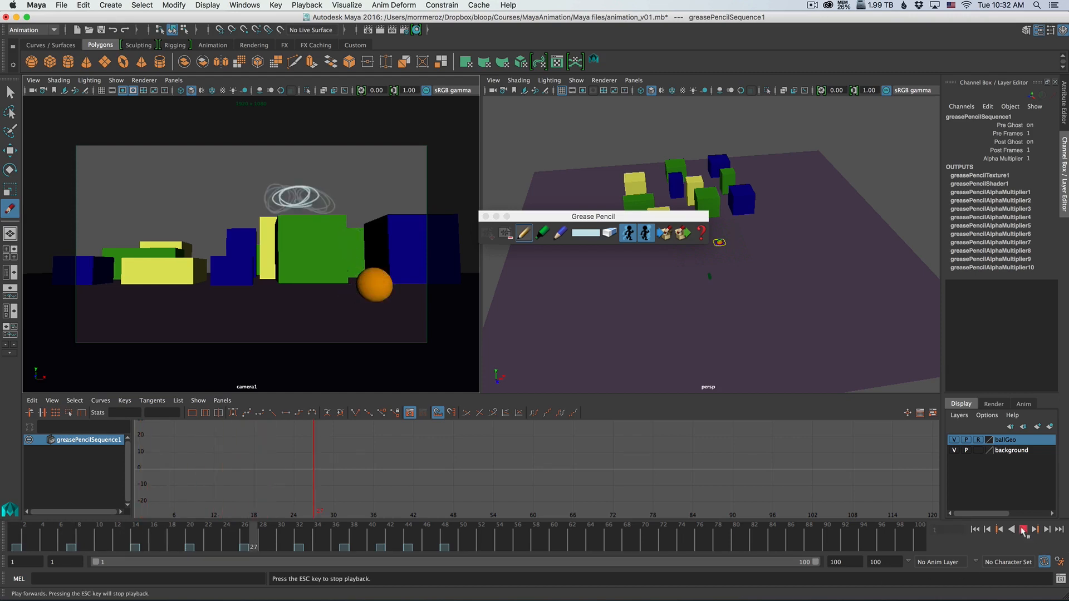
{"action": "left_click", "coordinate": [1023, 529]}
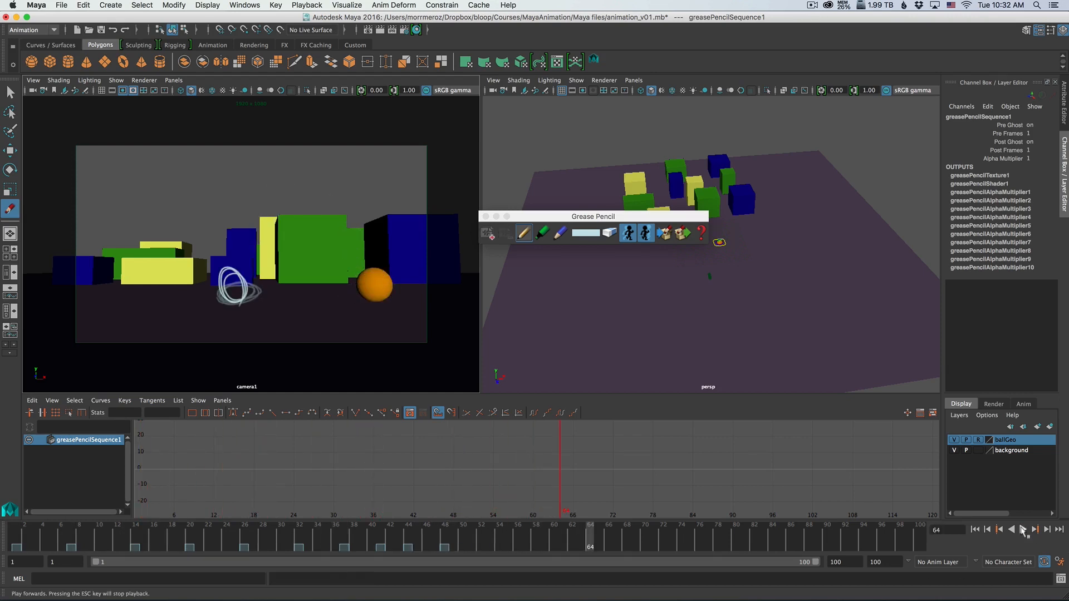
{"action": "left_click_drag", "start_coordinate": [316, 530], "coordinate": [16, 535]}
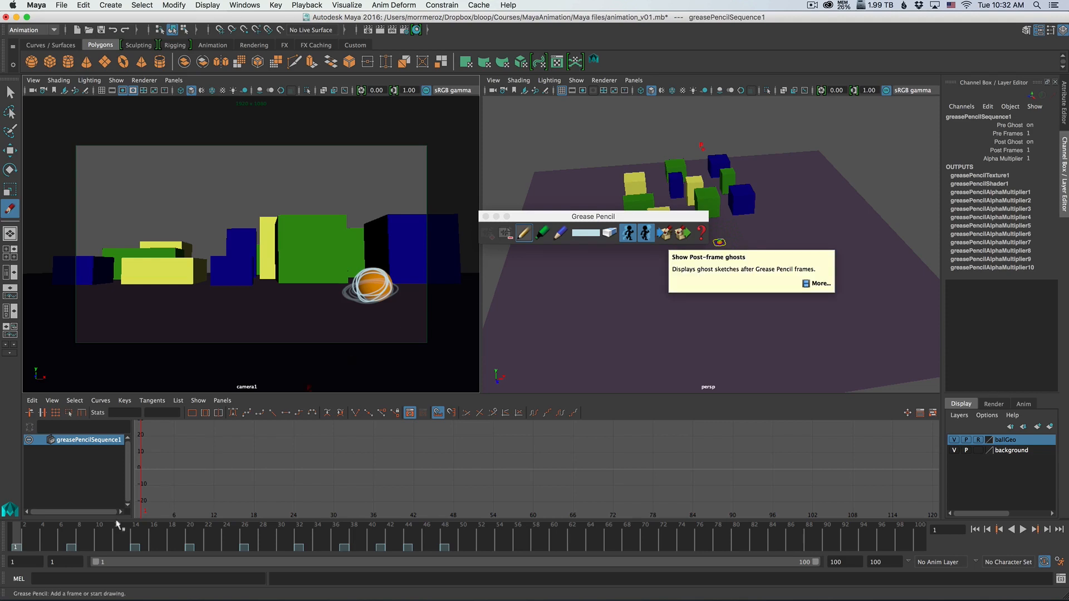
{"action": "key", "text": "alt+v"}
{"action": "key", "text": "alt+v"}
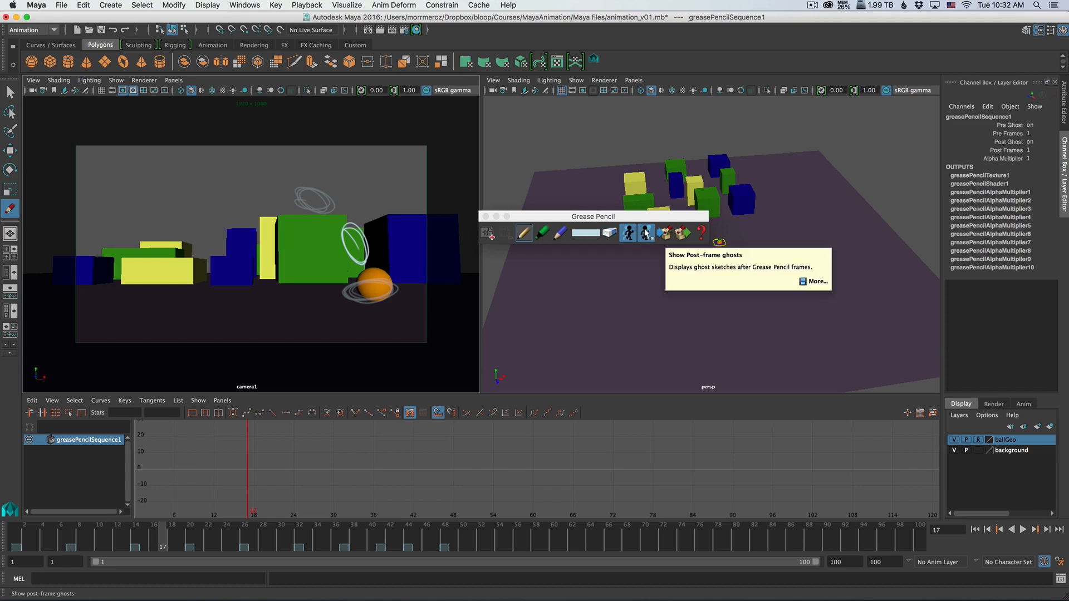
Turn off the post-frame and pre-frame ghosts and play the sketches back from frame 1.
{"action": "left_click", "coordinate": [647, 233]}
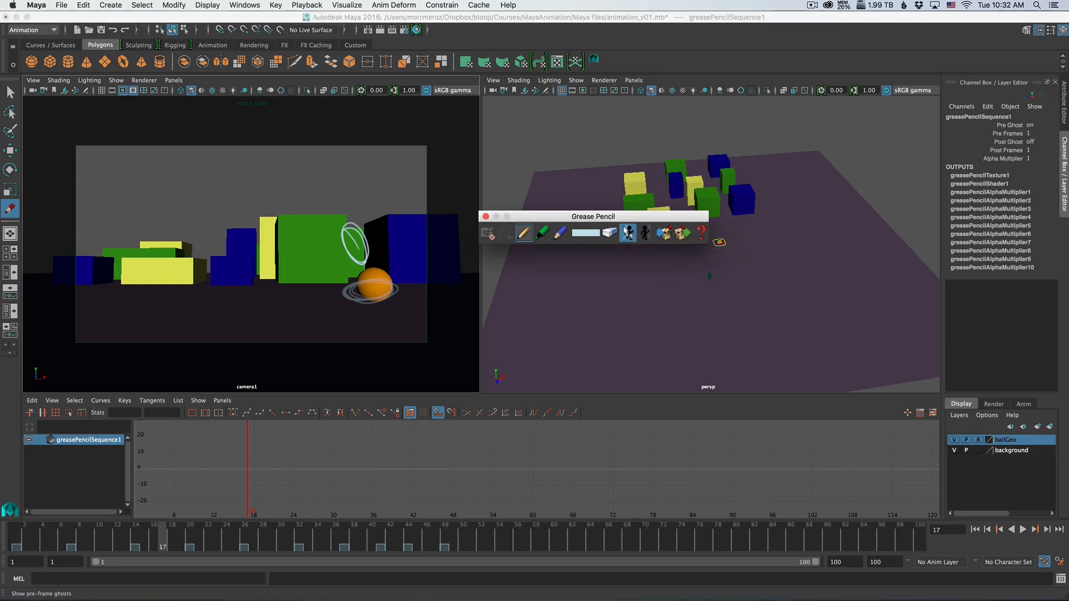
{"action": "left_click", "coordinate": [626, 233]}
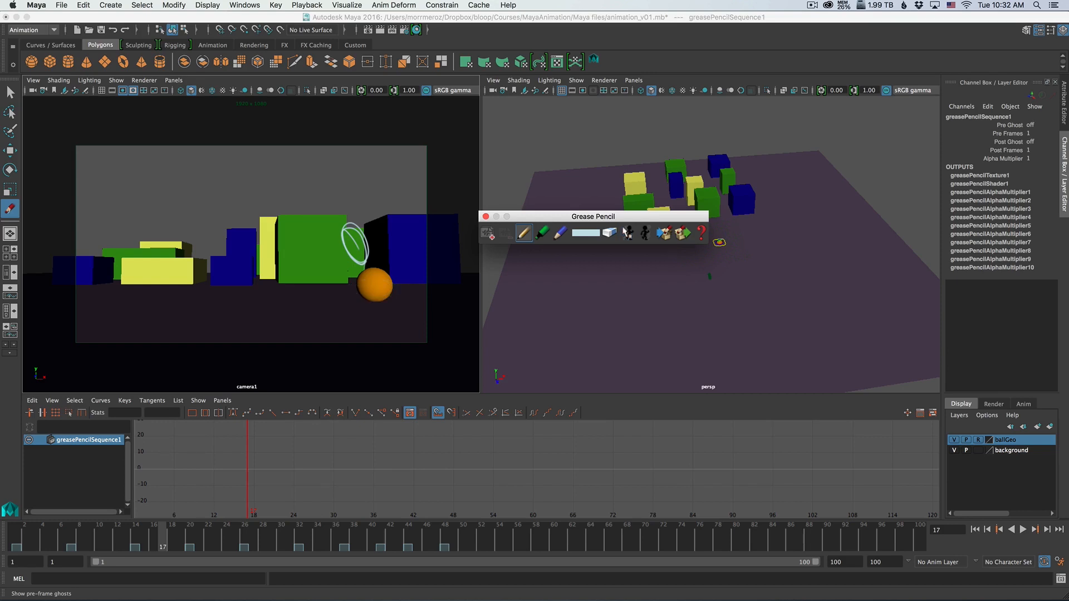
{"action": "left_click_drag", "start_coordinate": [116, 540], "coordinate": [15, 540]}
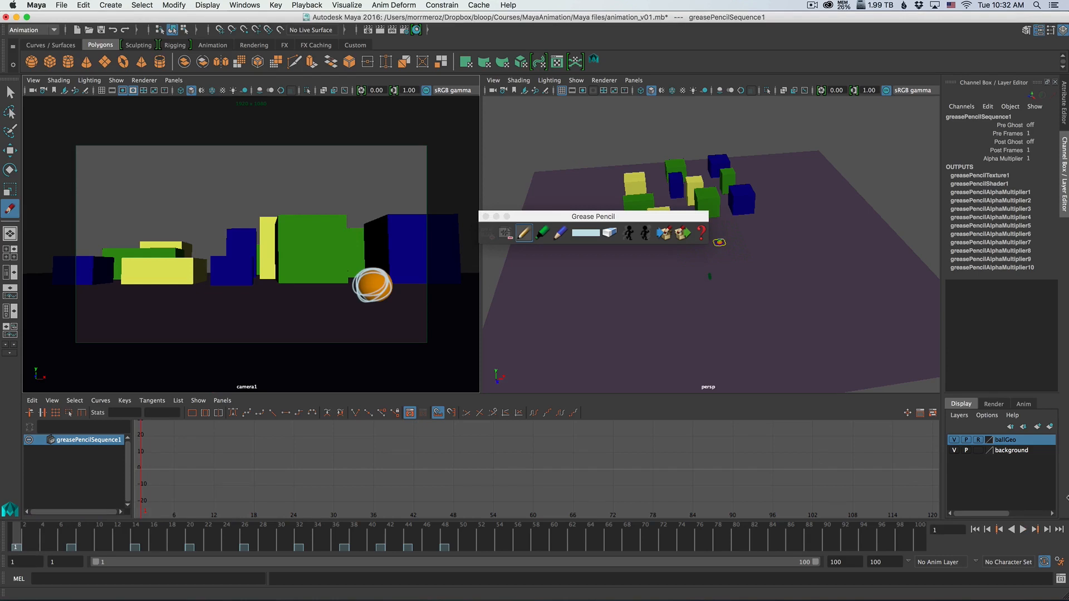
{"action": "left_click", "coordinate": [1023, 529]}
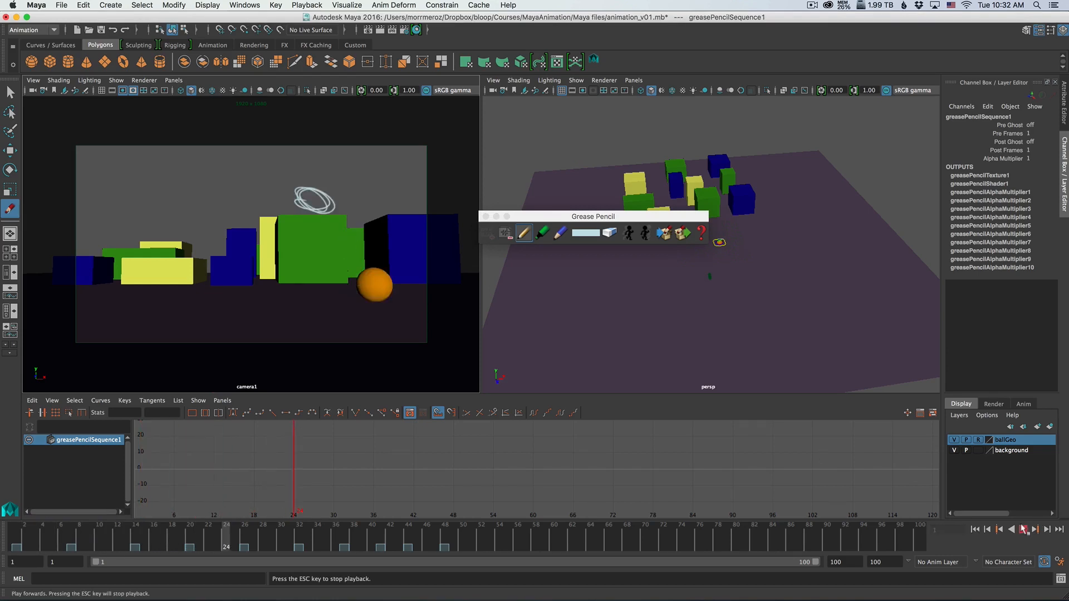
{"action": "left_click", "coordinate": [1023, 529]}
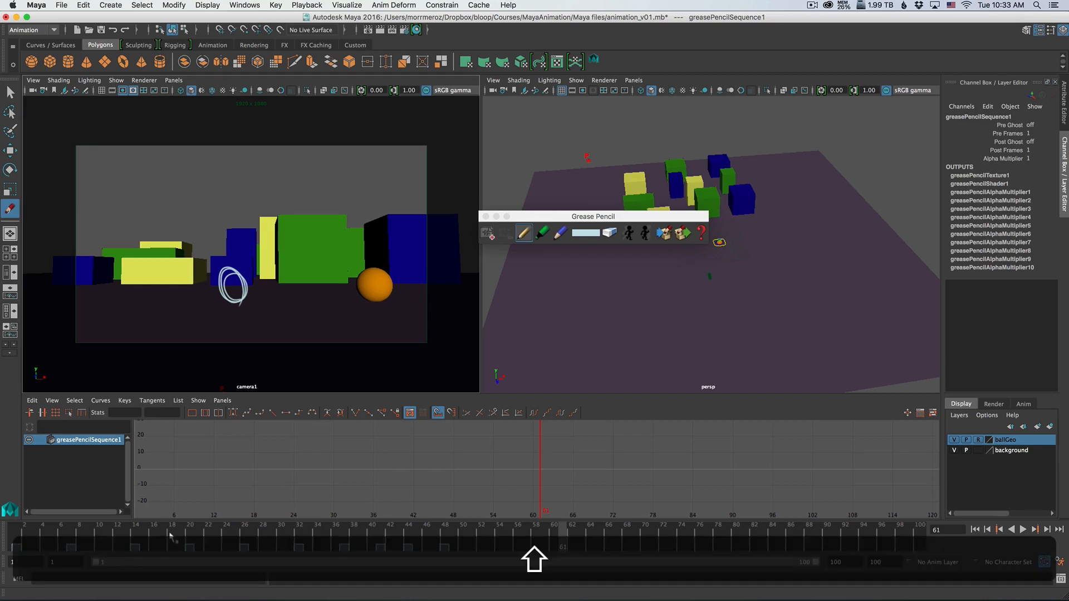
Go to the sketch on frame 26 and look over the editing commands for its key, leaving the key as it is.
{"action": "left_click_drag", "start_coordinate": [170, 538], "coordinate": [192, 537], "text": "shift"}
{"action": "left_click", "coordinate": [236, 542]}
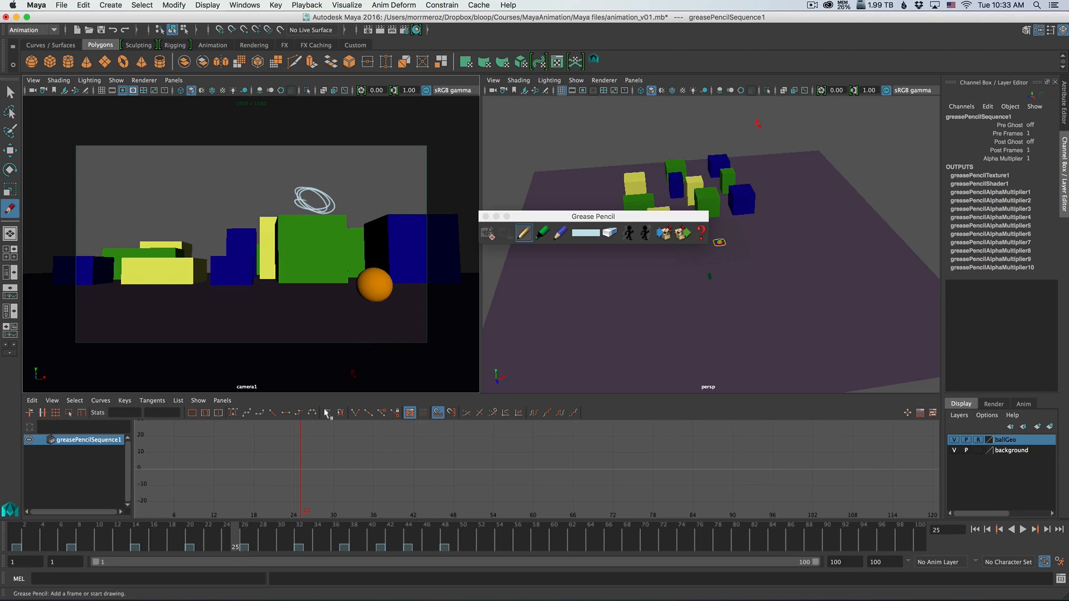
{"action": "left_click", "coordinate": [241, 540]}
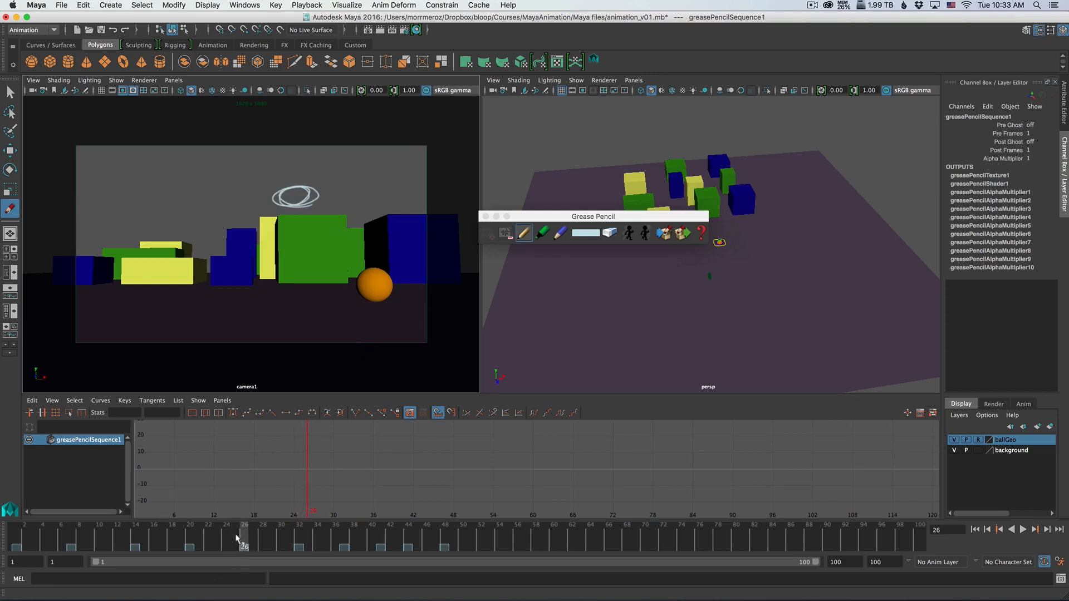
{"action": "right_click", "coordinate": [239, 537]}
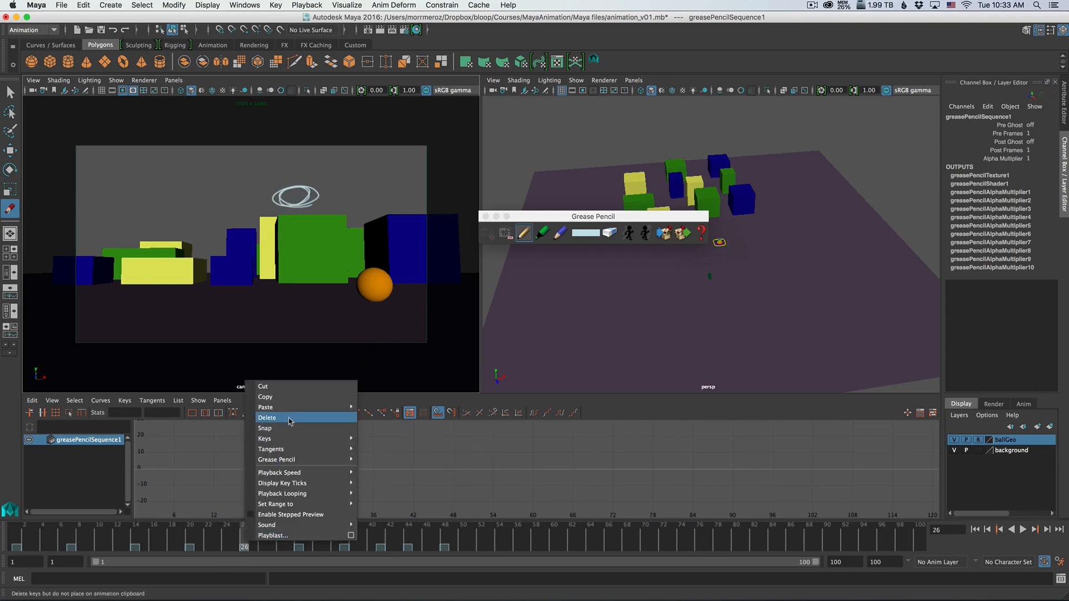
{"action": "left_click", "coordinate": [222, 548]}
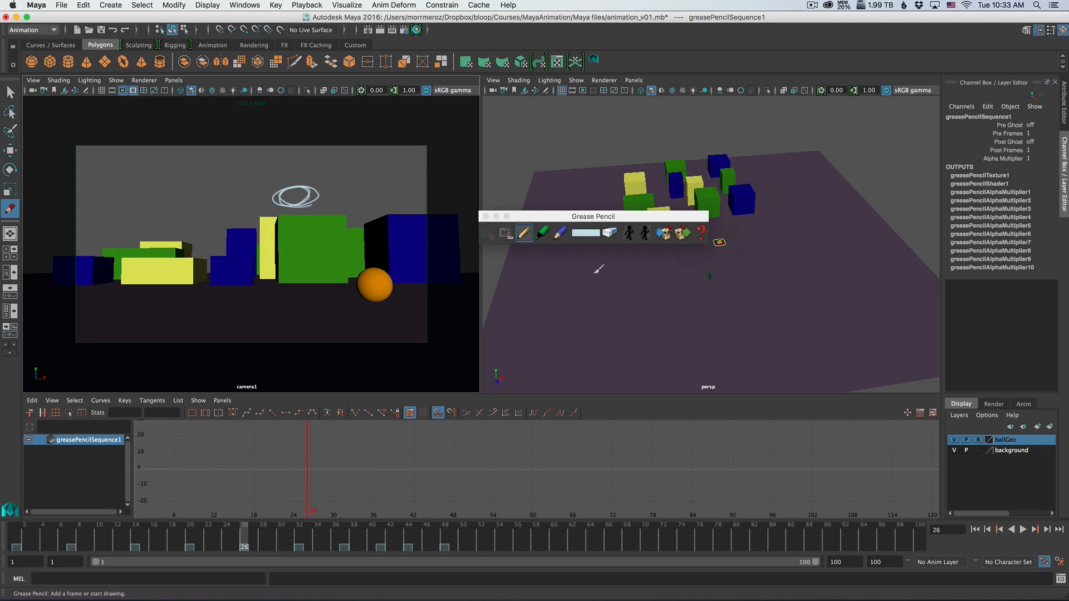
Try a marker stroke beside the ball sketch on frame 26 and undo it.
{"action": "left_click", "coordinate": [542, 232]}
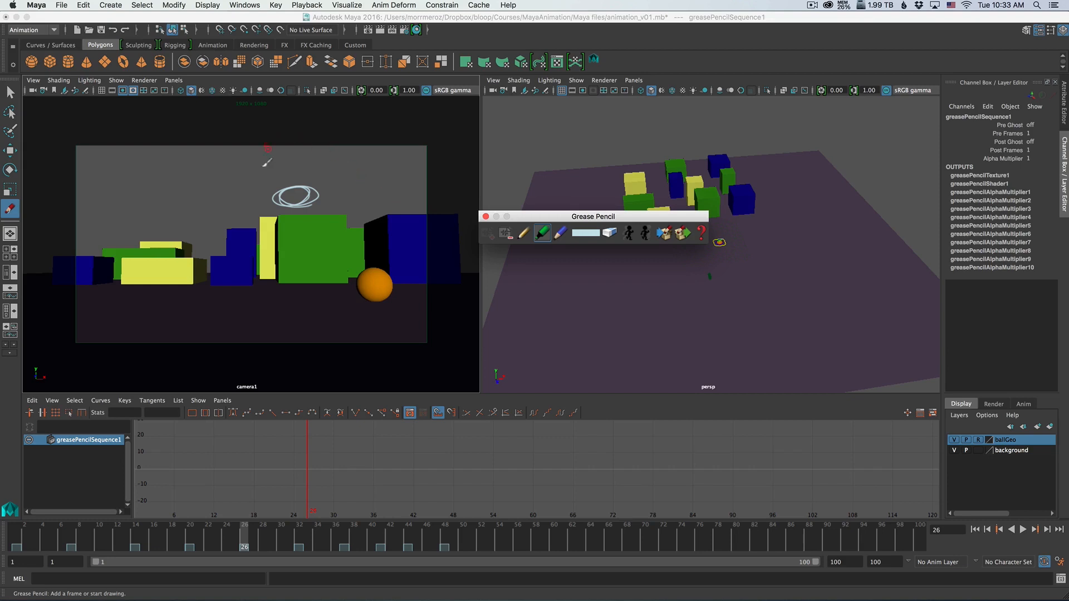
{"action": "mouse_move", "coordinate": [269, 207]}
{"action": "left_mouse_down"}
{"action": "mouse_move", "coordinate": [278, 185]}
{"action": "mouse_move", "coordinate": [266, 194]}
{"action": "left_mouse_up"}
{"action": "key", "text": "z"}
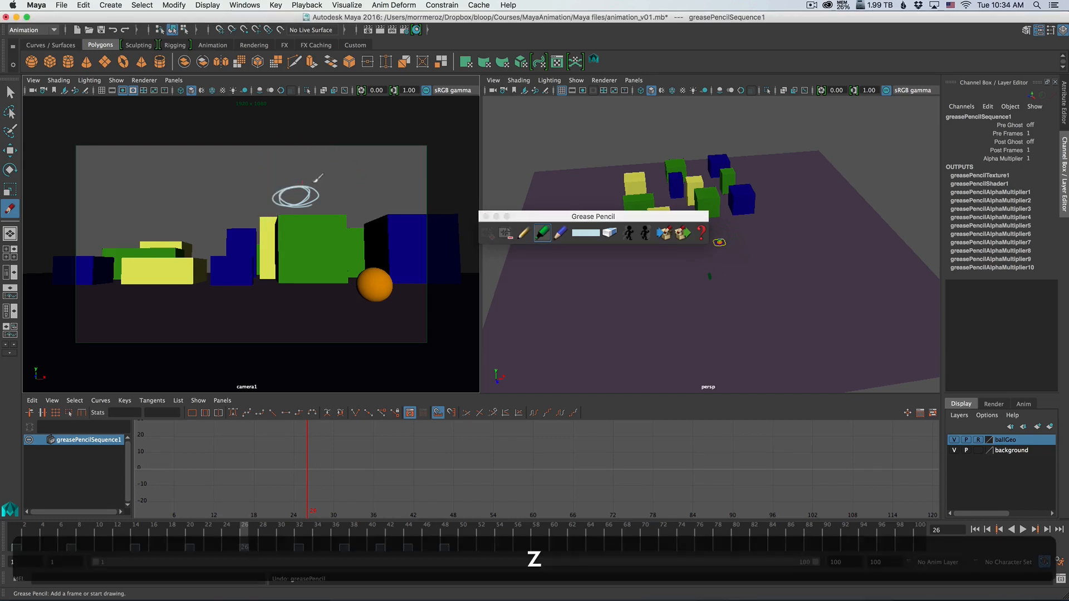
Set the drawing color to green (H 114.096, S 1.000, V 0.539), try a marker stroke by the sketch and undo that stroke.
{"action": "left_click", "coordinate": [583, 232]}
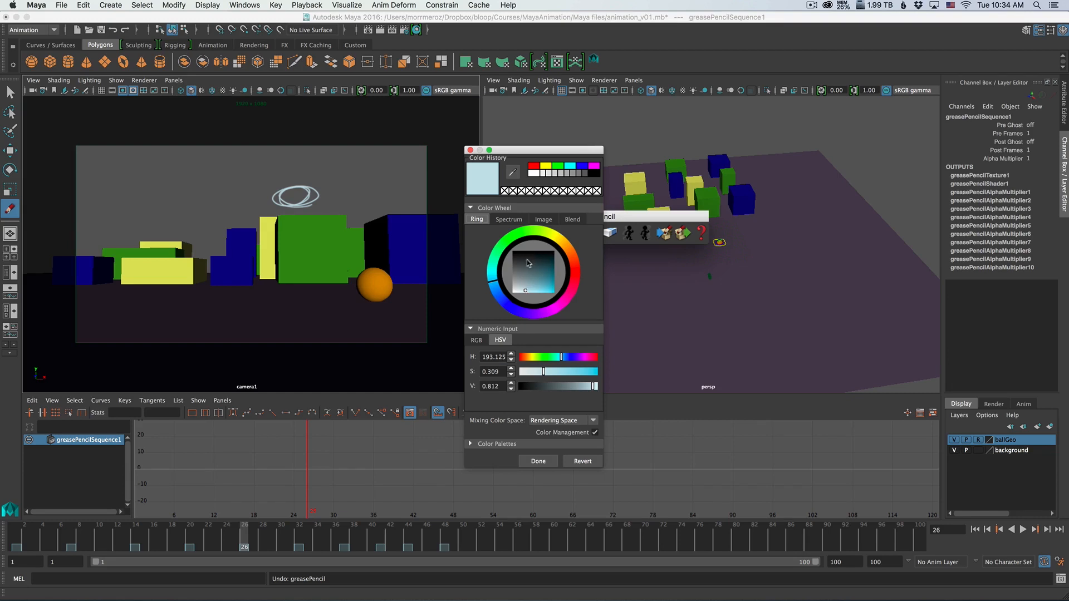
{"action": "left_click_drag", "start_coordinate": [529, 233], "coordinate": [516, 234]}
{"action": "left_click_drag", "start_coordinate": [538, 274], "coordinate": [558, 284]}
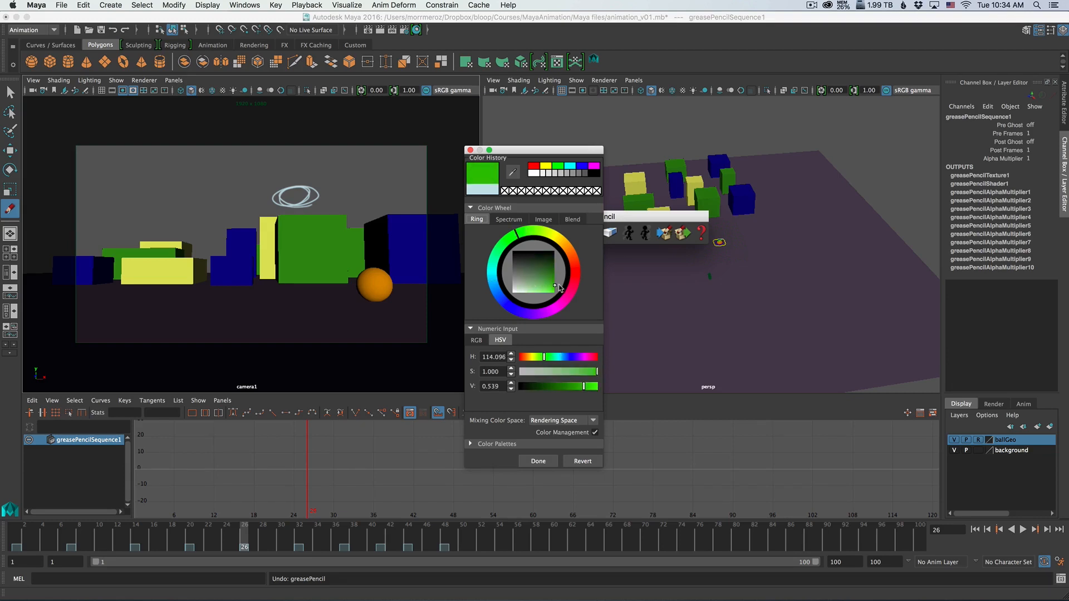
{"action": "left_click", "coordinate": [540, 461]}
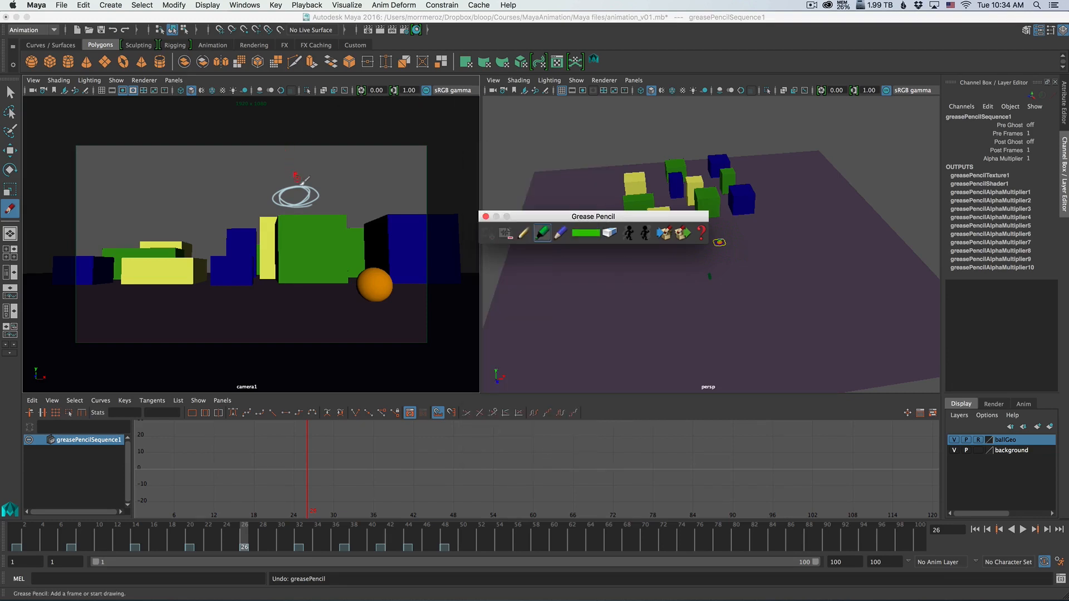
{"action": "left_click_drag", "start_coordinate": [301, 179], "coordinate": [310, 181]}
{"action": "key", "text": "super+z"}
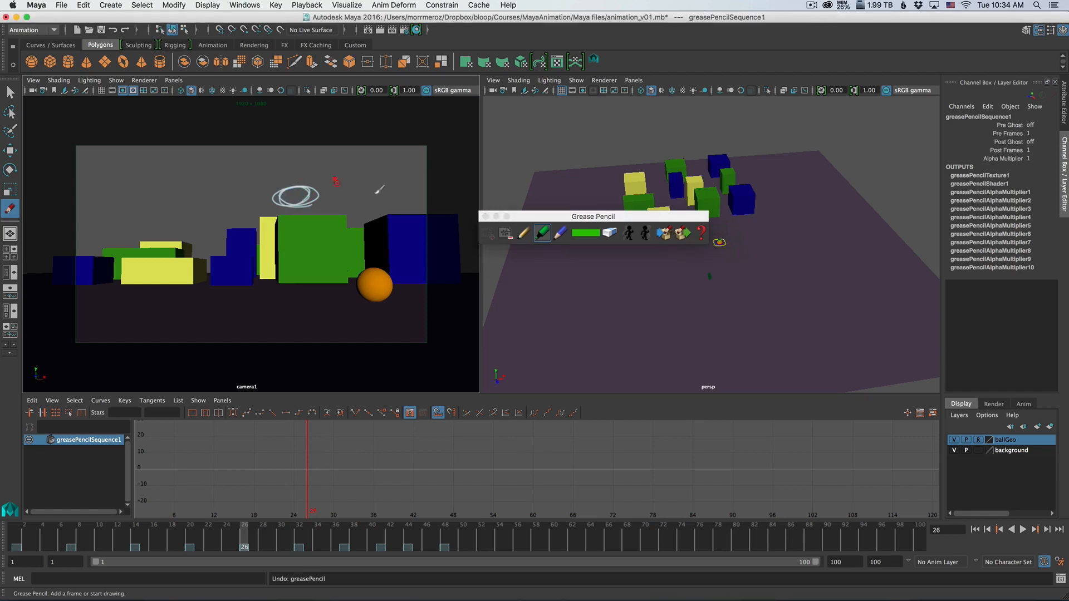
Erase the right half of the ball sketch on frame 26 and switch back to the pencil.
{"action": "left_click", "coordinate": [609, 234]}
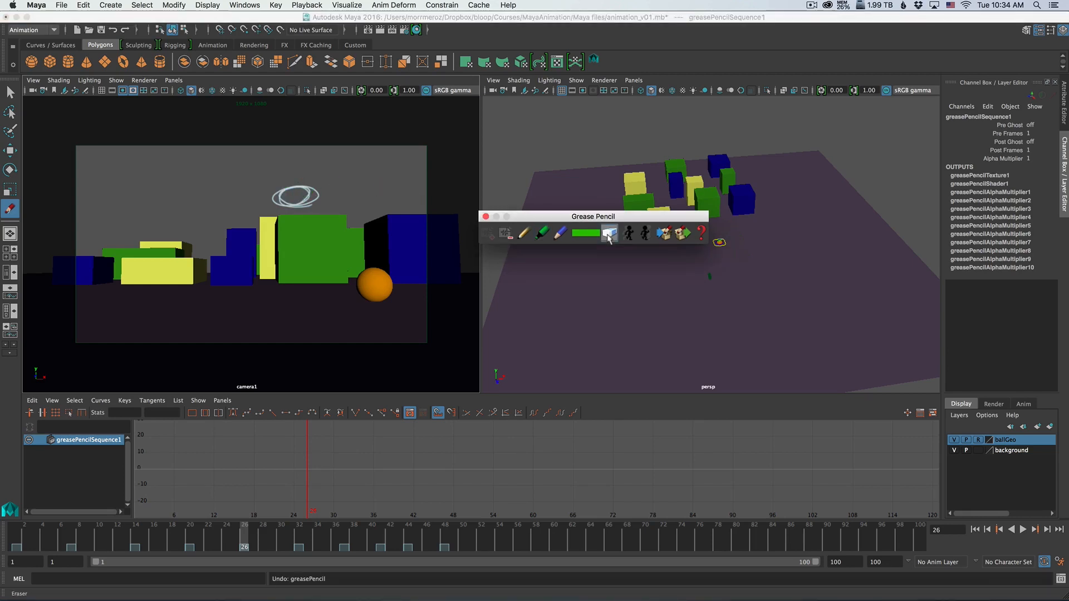
{"action": "mouse_move", "coordinate": [298, 212]}
{"action": "left_mouse_down"}
{"action": "mouse_move", "coordinate": [314, 197]}
{"action": "mouse_move", "coordinate": [306, 185]}
{"action": "left_mouse_up"}
{"action": "left_click", "coordinate": [523, 234]}
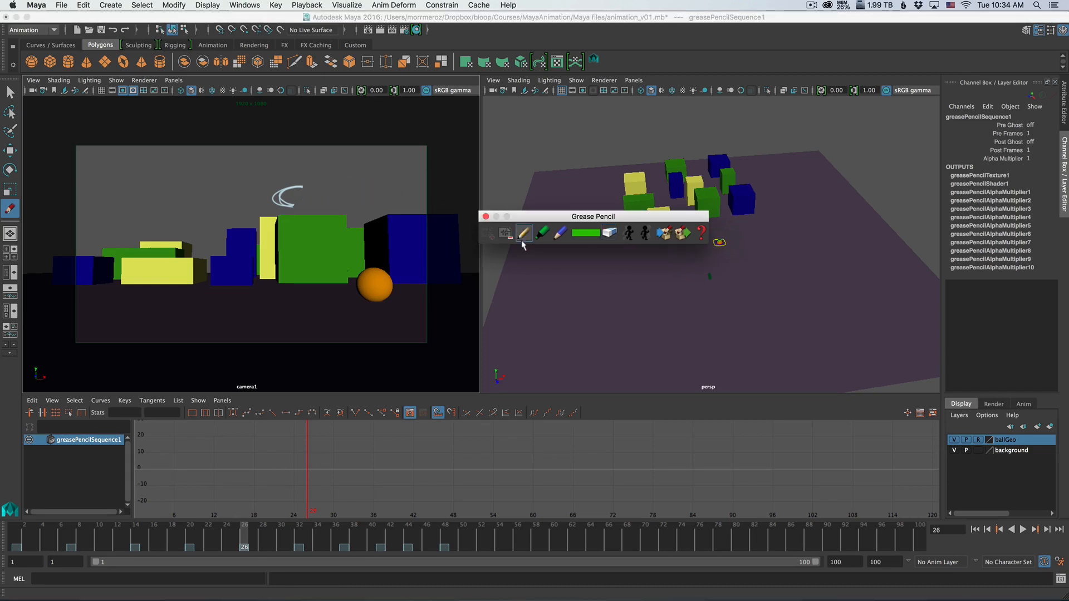